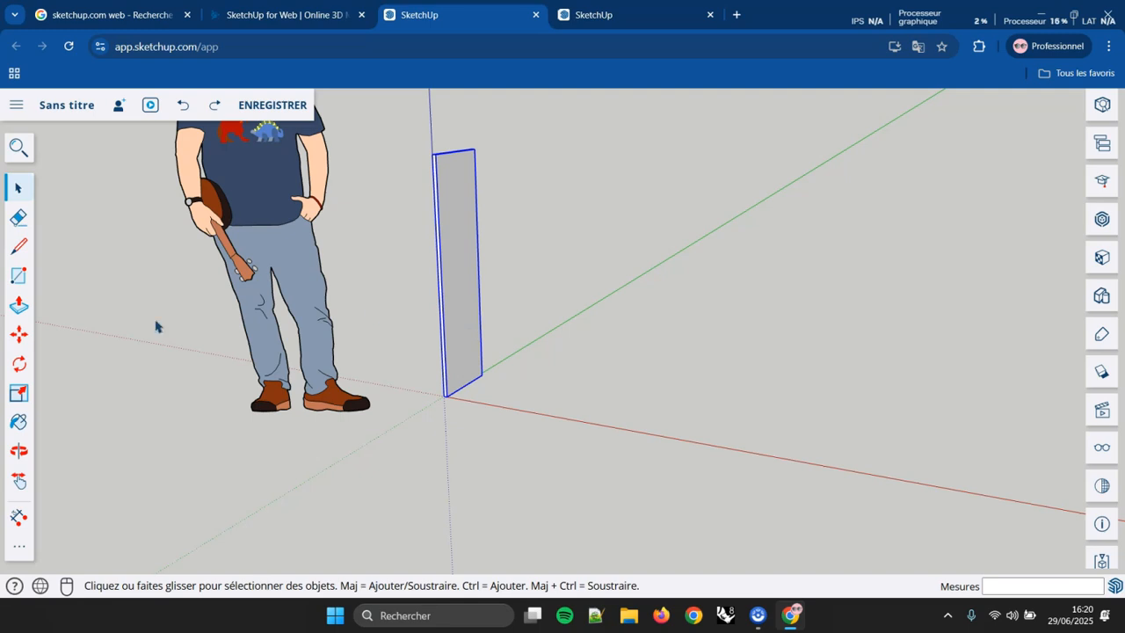
# Step: Pick up the selected panel with the Move tool by its bottom corner at the origin
pyautogui.click(21, 335)
pyautogui.moveTo(445, 419); pyautogui.dragTo(458, 395, button='middle')
pyautogui.scroll(5, 458, 394)
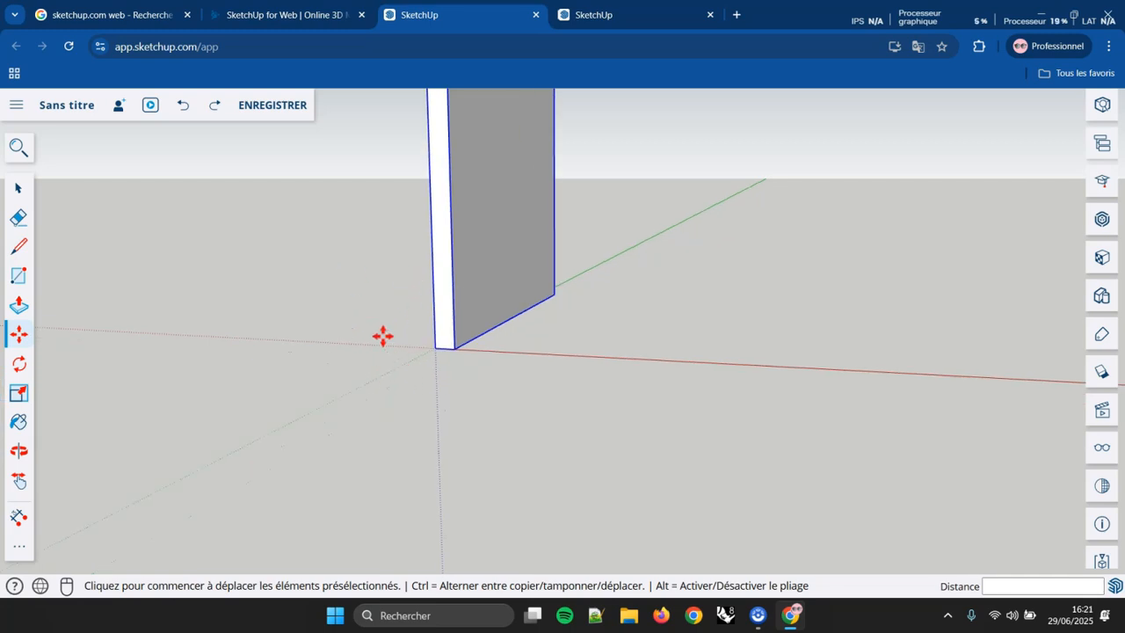
pyautogui.click(431, 348)
pyautogui.scroll(-3, 528, 380)
pyautogui.scroll(-3, 539, 383)
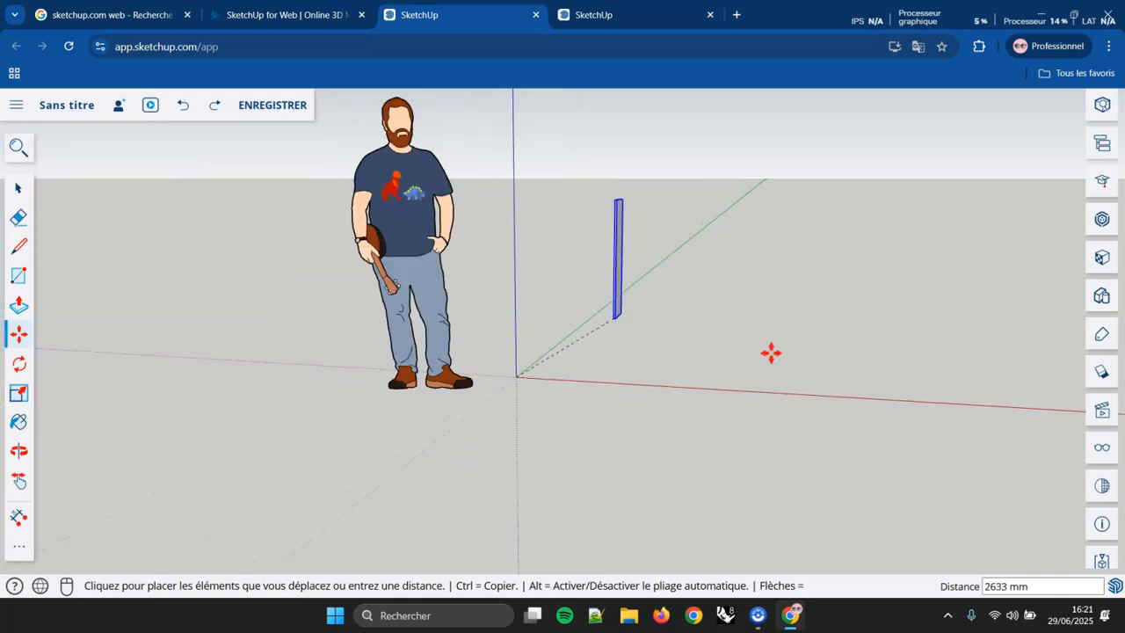
pyautogui.scroll(2, 610, 390)
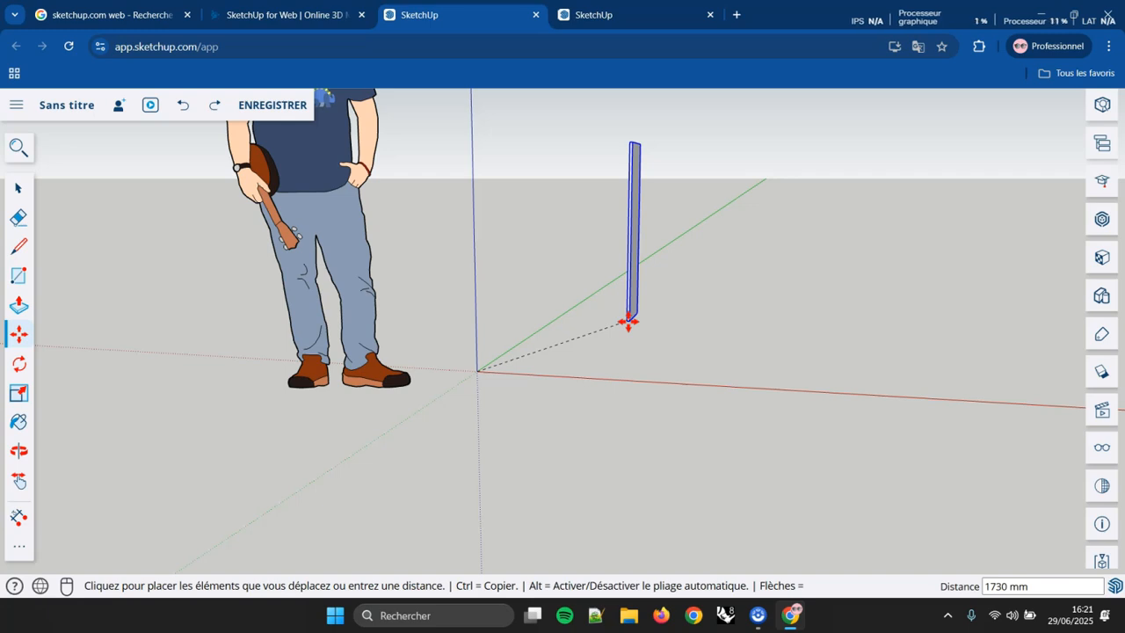
# Step: Try constraining the panel's movement to the red, blue and green axes in turn
pyautogui.press('Right')
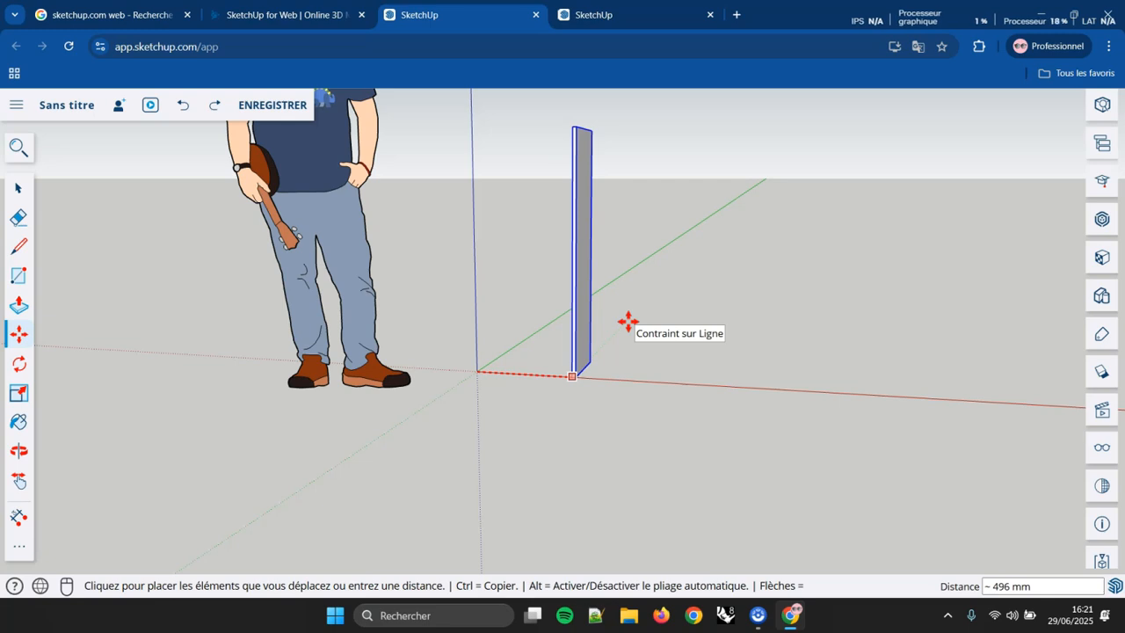
pyautogui.press('Up')
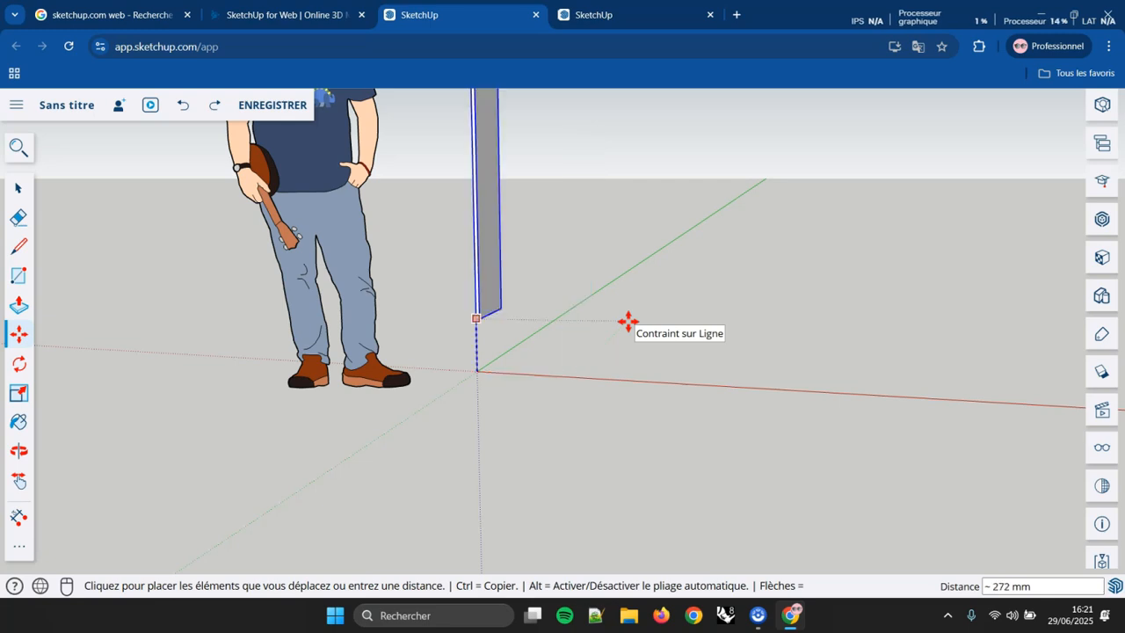
pyautogui.press('Left')
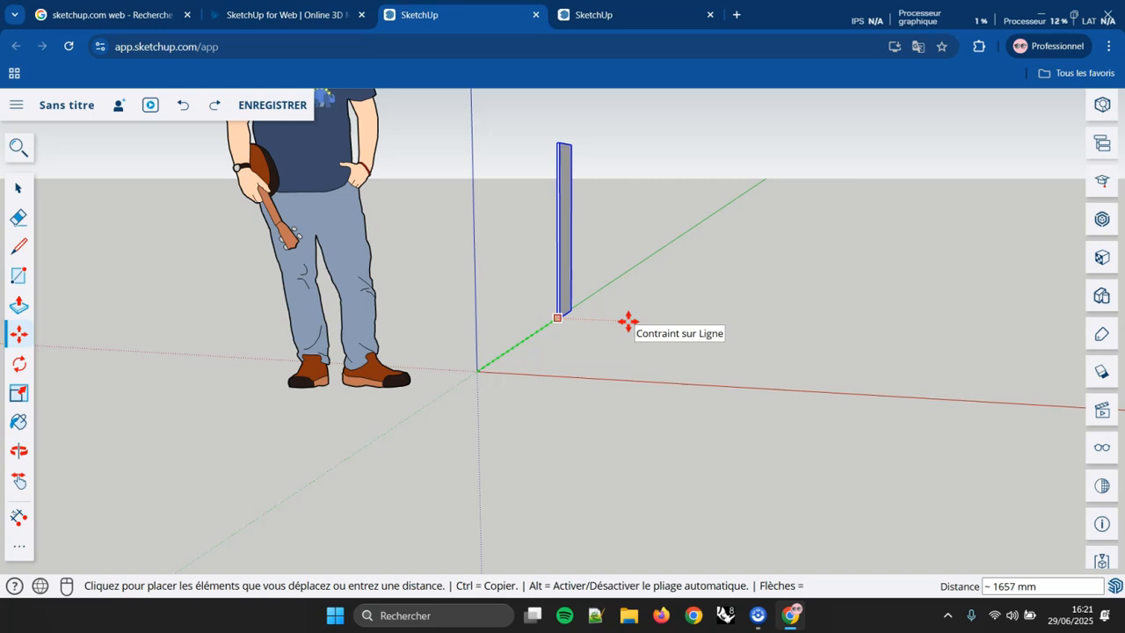
# Step: Copy the panel 782 mm along the red axis
pyautogui.press('Right')
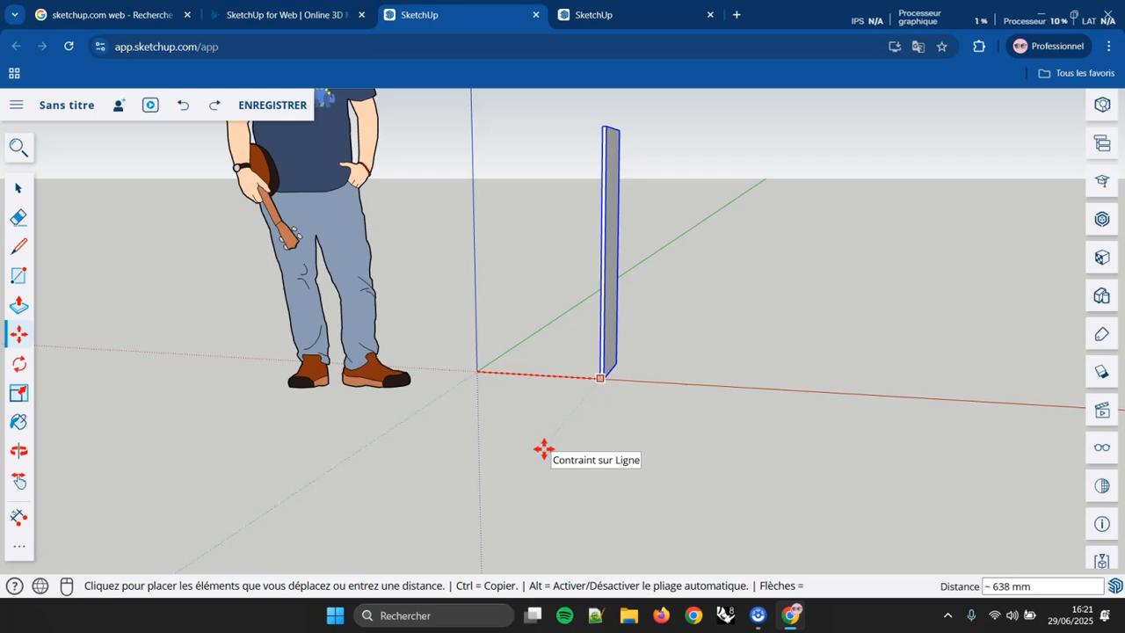
pyautogui.press('ctrl')
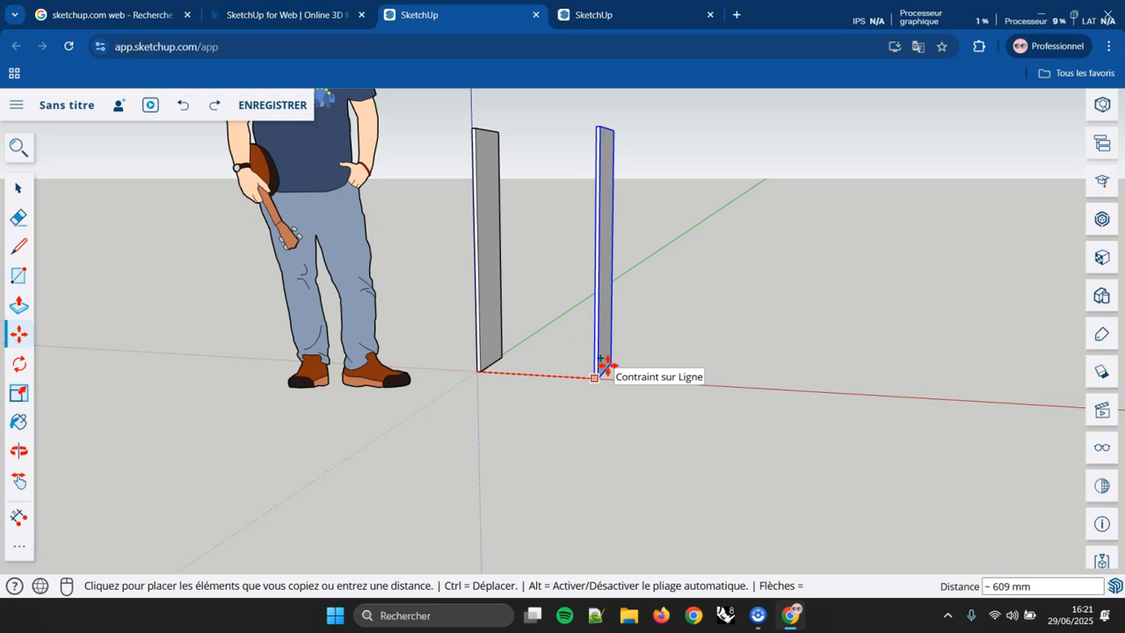
pyautogui.write('782')
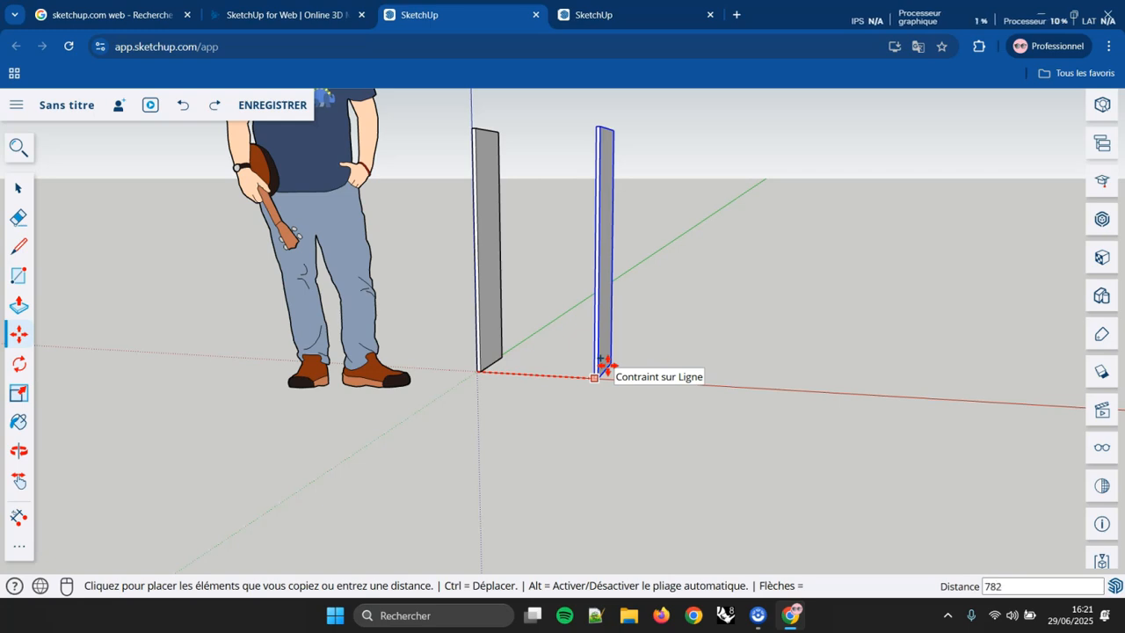
pyautogui.press('Return')
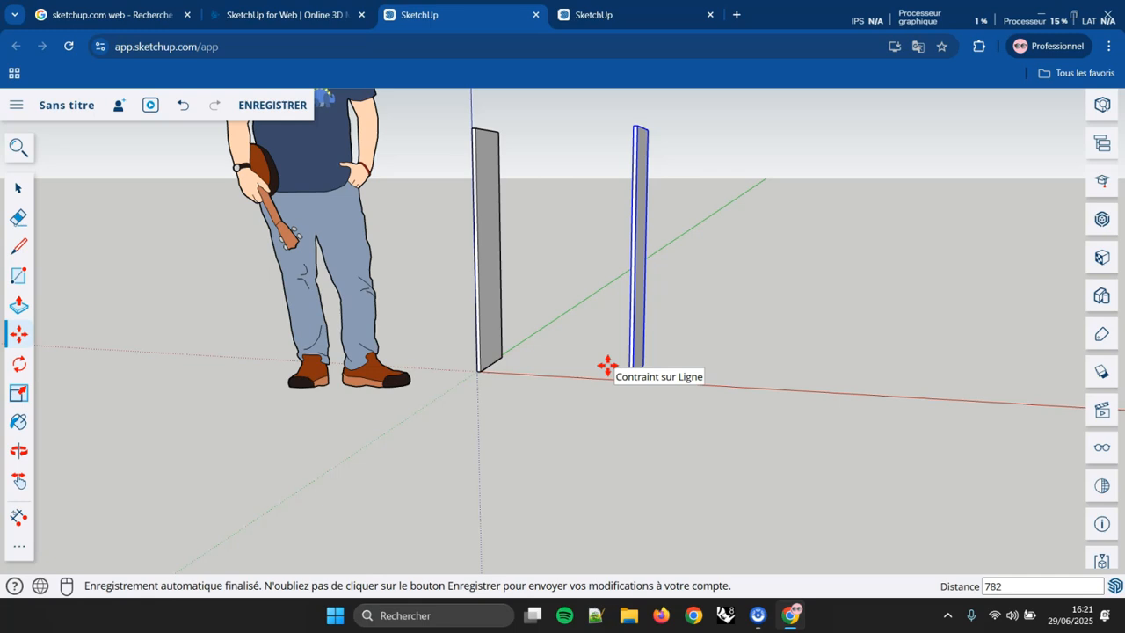
# Step: Divide the copy spacing by 2 to add a third panel midway between the two panels
pyautogui.moveTo(733, 395); pyautogui.dragTo(708, 414, button='middle')
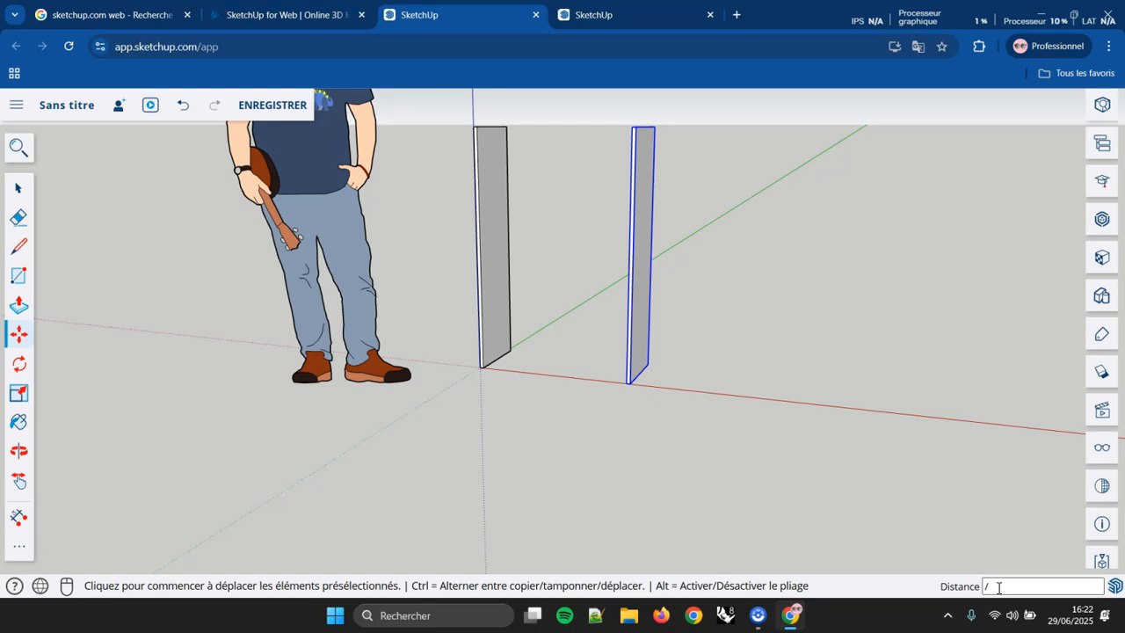
pyautogui.write('2')
pyautogui.press('Return')
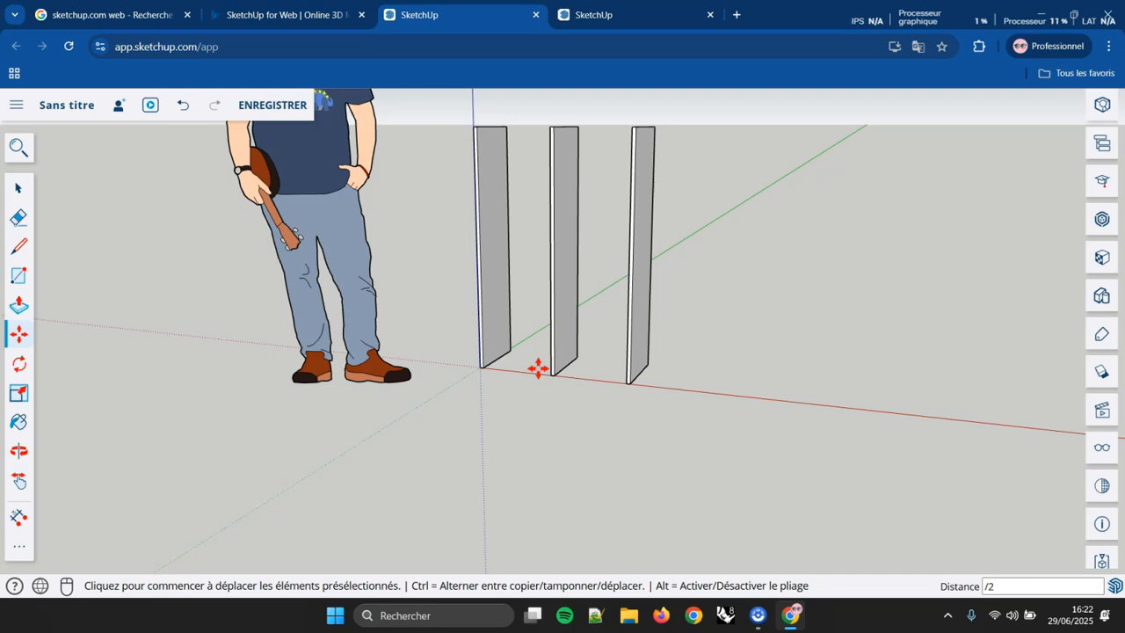
pyautogui.press('space')
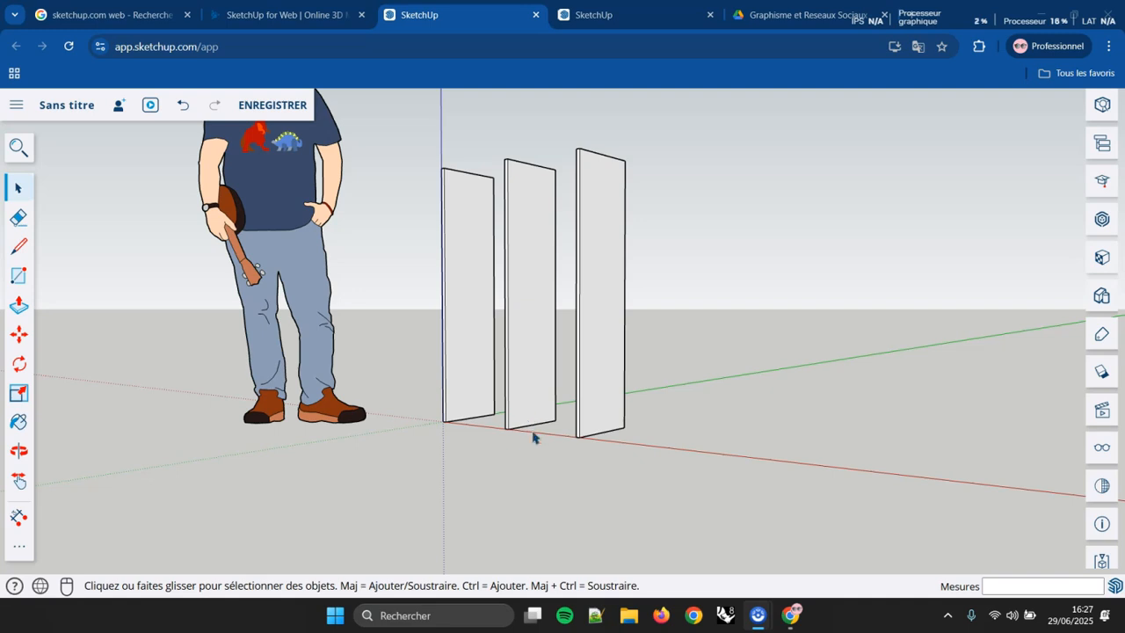
# Step: Open the middle panel for editing and push its bottom face upward by 18 mm
pyautogui.moveTo(533, 437); pyautogui.dragTo(515, 324, button='middle')
pyautogui.scroll(3, 550, 447)
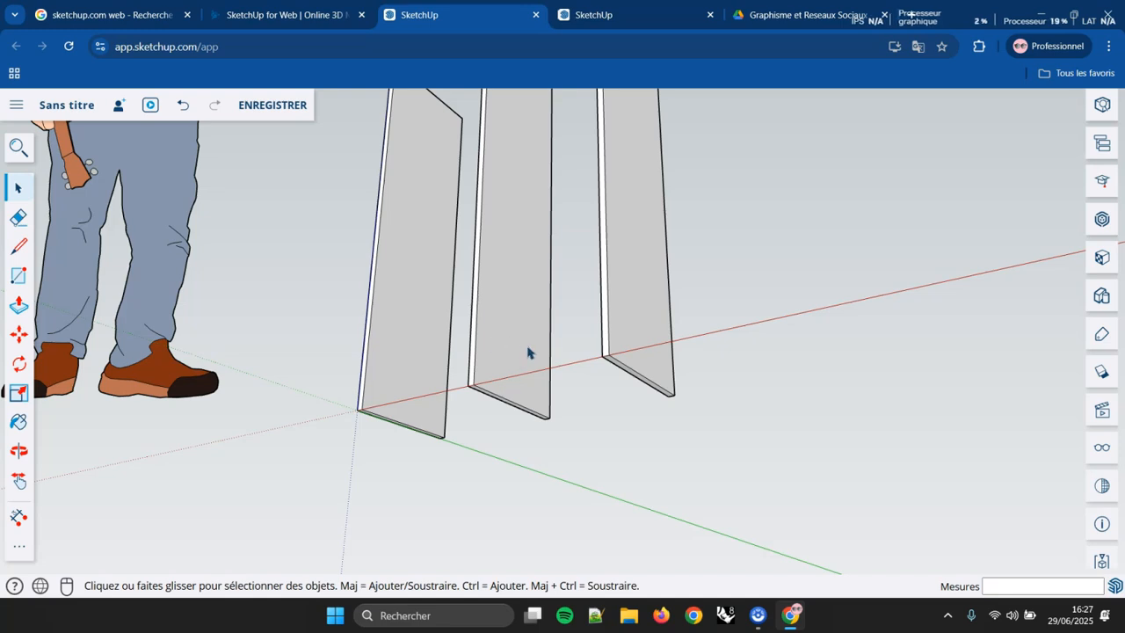
pyautogui.click(513, 348)
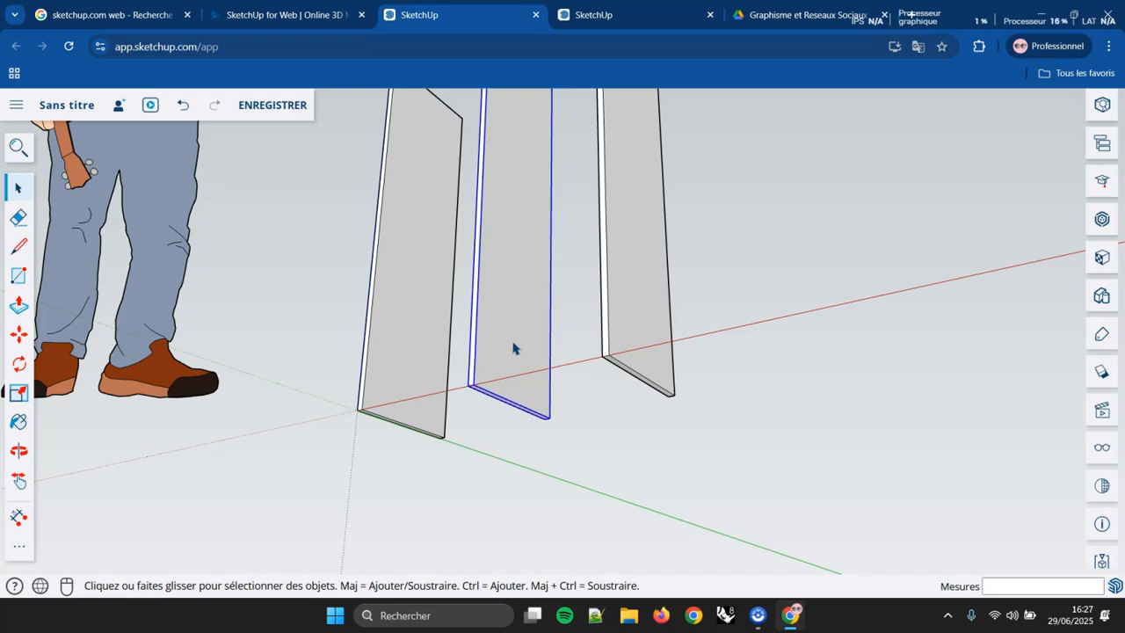
pyautogui.doubleClick(513, 348)
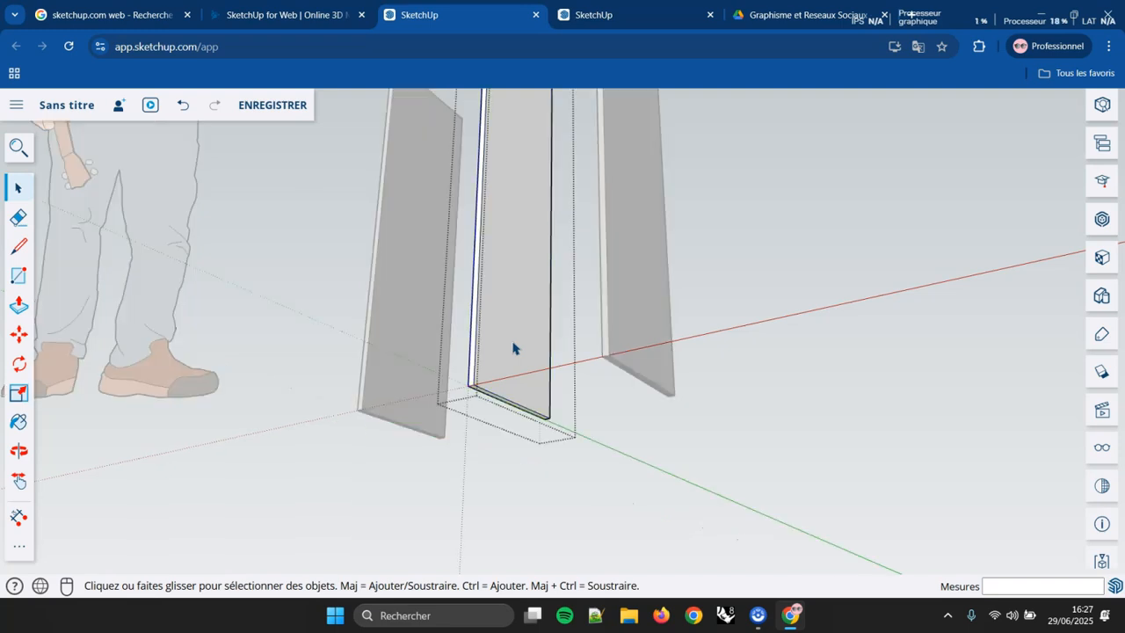
pyautogui.moveTo(343, 301); pyautogui.dragTo(588, 341, button='middle')
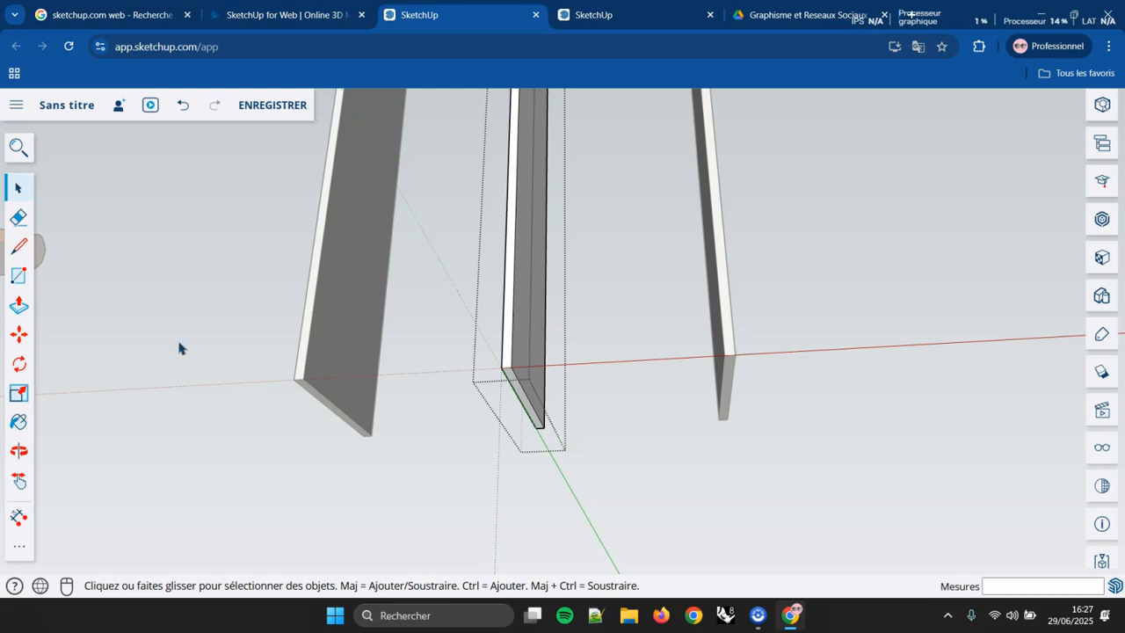
pyautogui.click(19, 307)
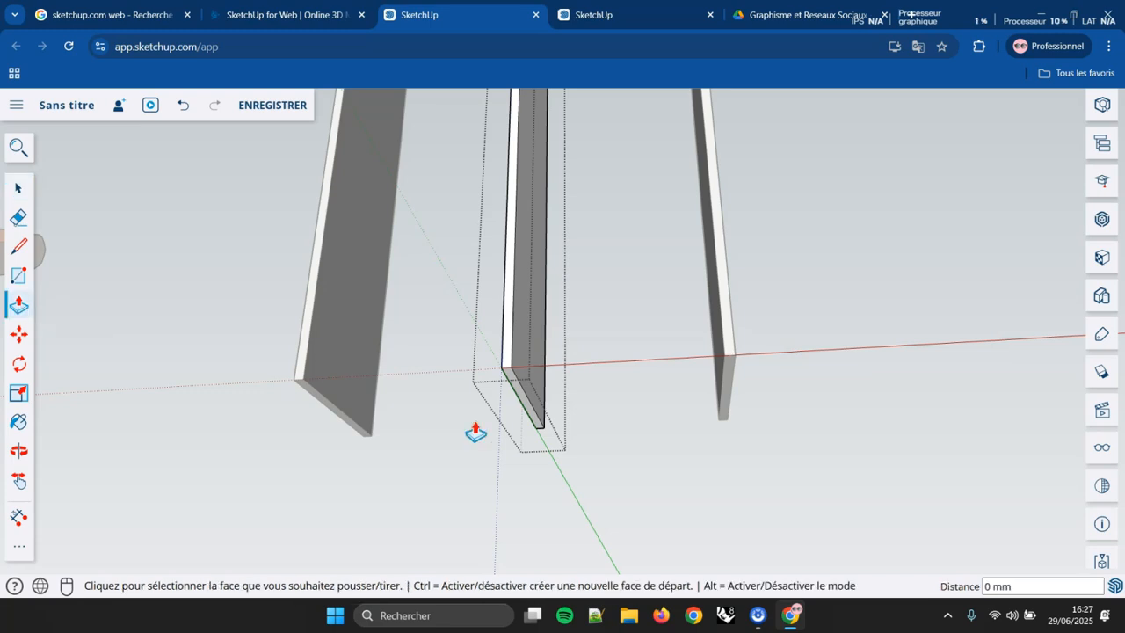
pyautogui.scroll(5, 537, 427)
pyautogui.click(537, 399)
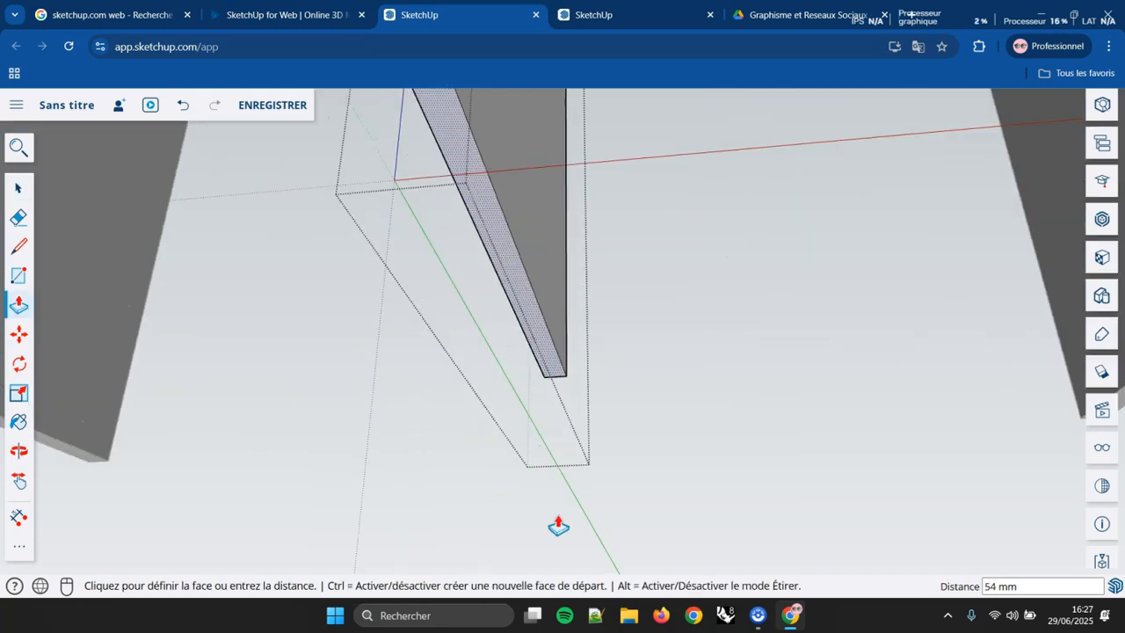
pyautogui.write('18')
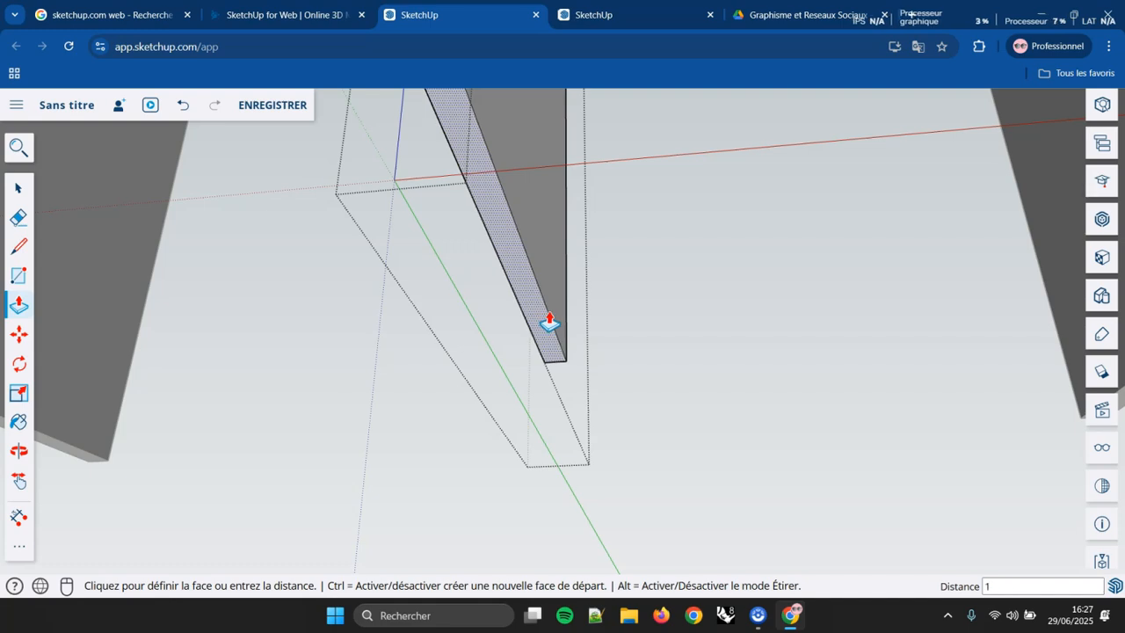
pyautogui.press('Return')
# Step: Push the middle panel's top face down by 18 mm and leave the panel's editing mode
pyautogui.moveTo(548, 319); pyautogui.dragTo(608, 262, button='middle')
pyautogui.scroll(6, 562, 267)
pyautogui.keyDown('shift'); pyautogui.moveTo(575, 177); pyautogui.dragTo(517, 261, button='middle'); pyautogui.keyUp('shift')
pyautogui.scroll(2, 589, 258)
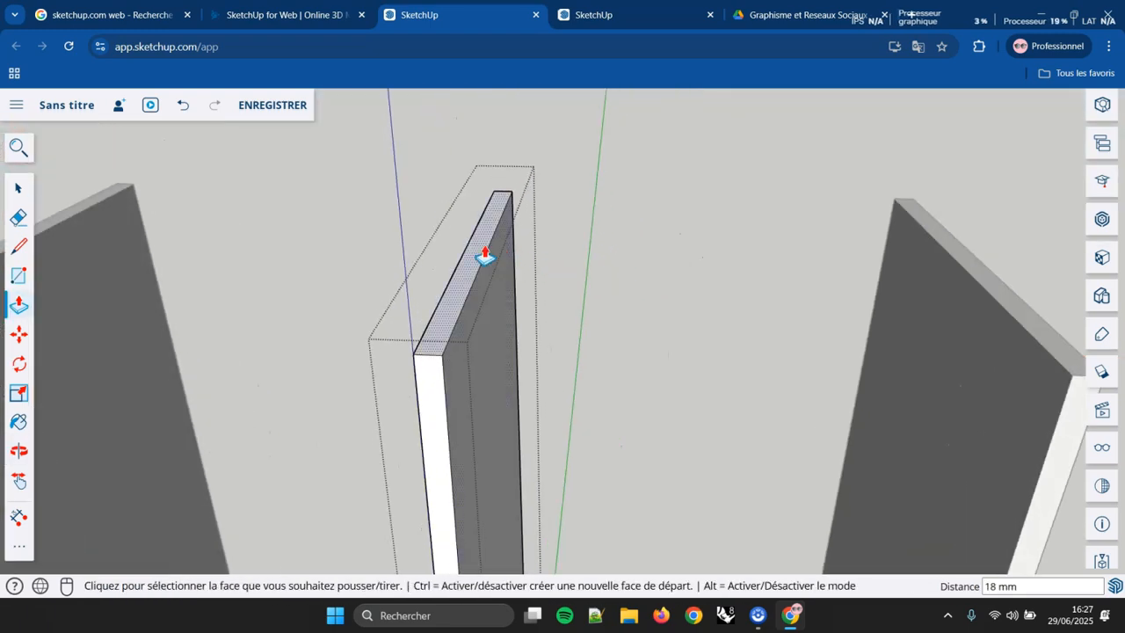
pyautogui.click(486, 254)
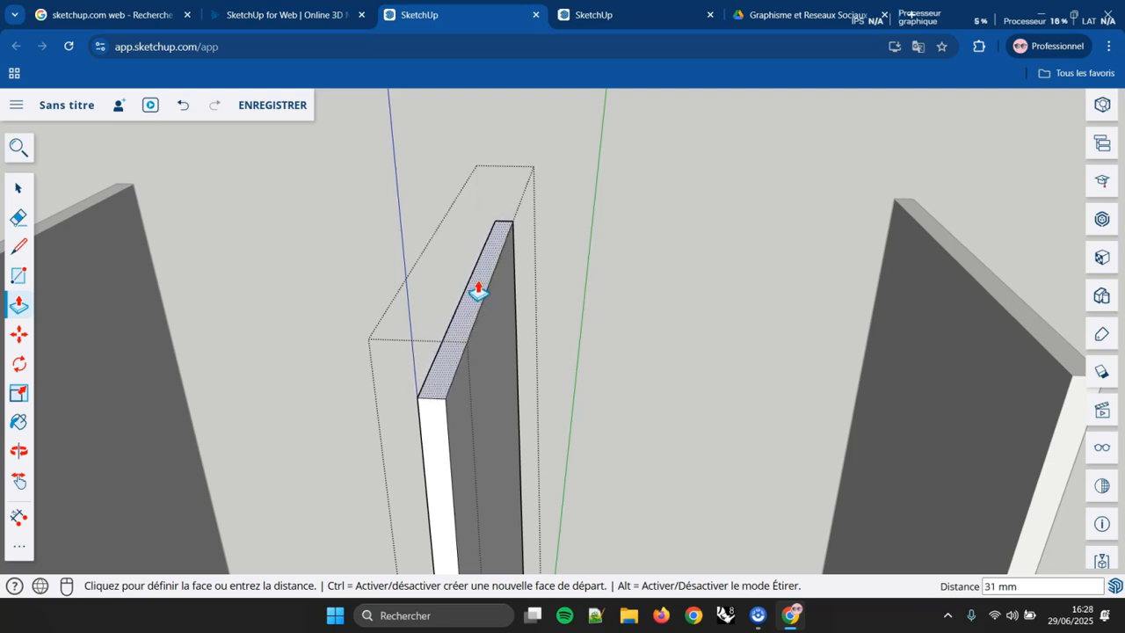
pyautogui.write('18')
pyautogui.press('Return')
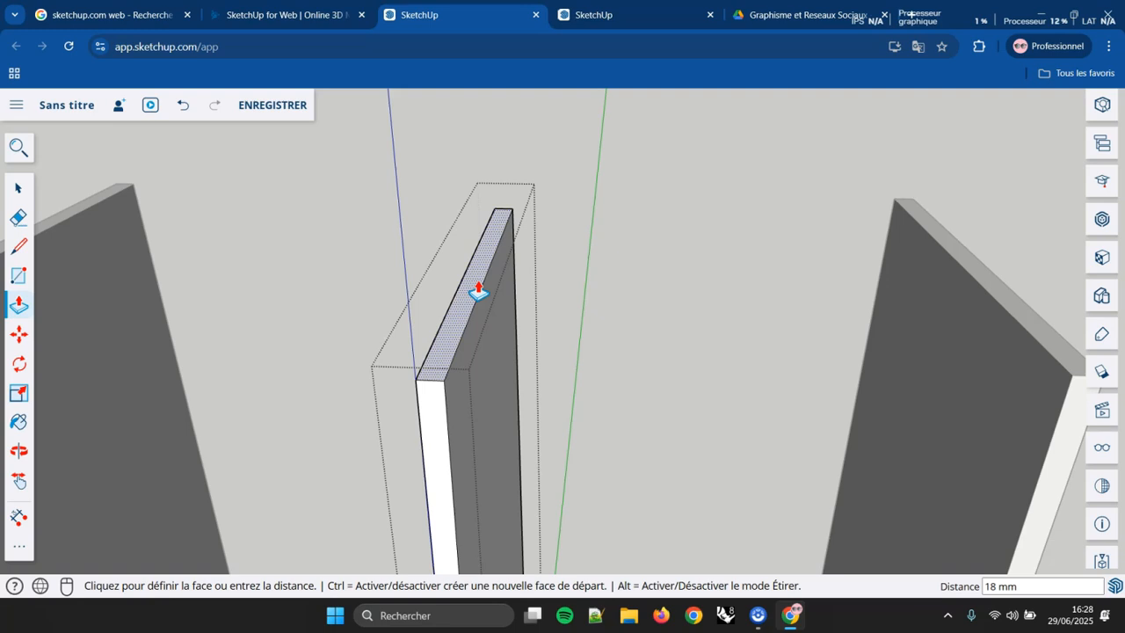
pyautogui.press('space')
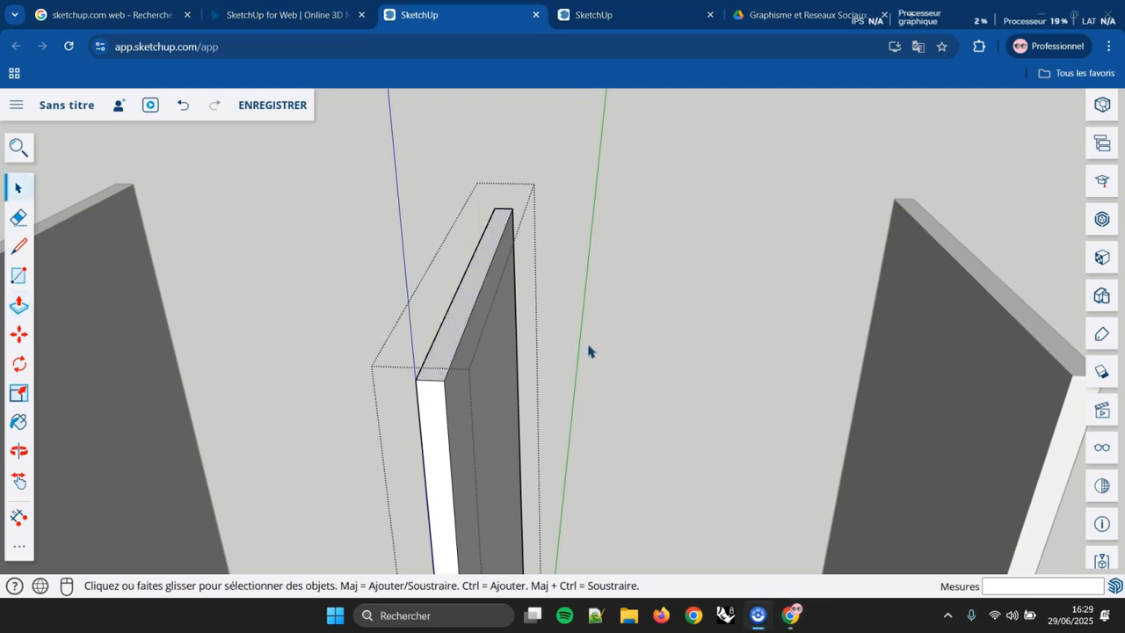
pyautogui.click(646, 349)
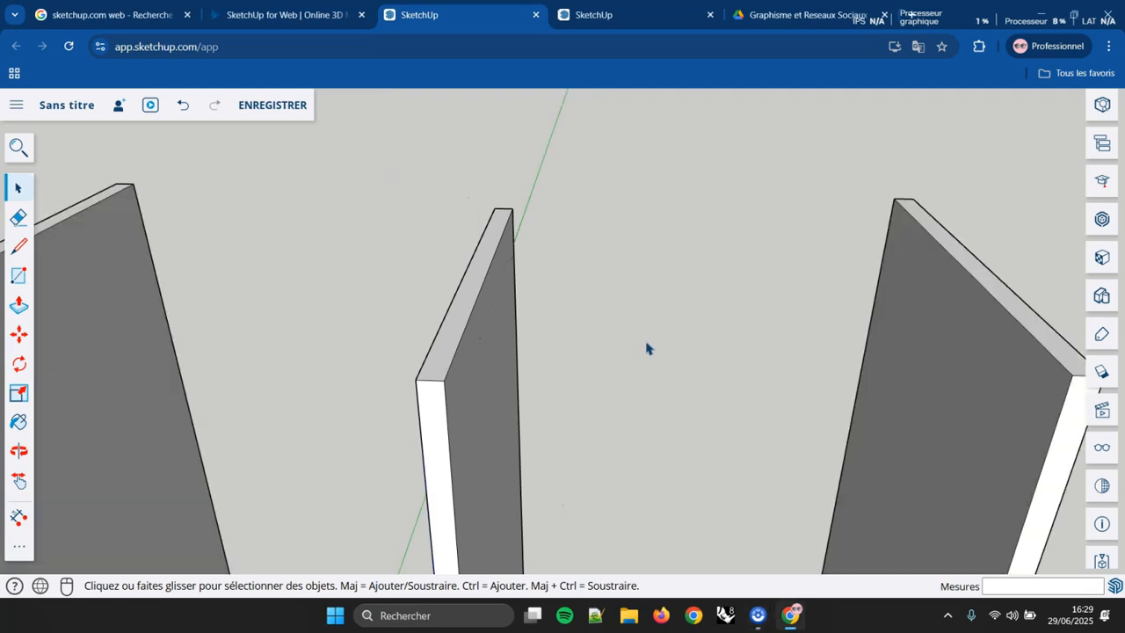